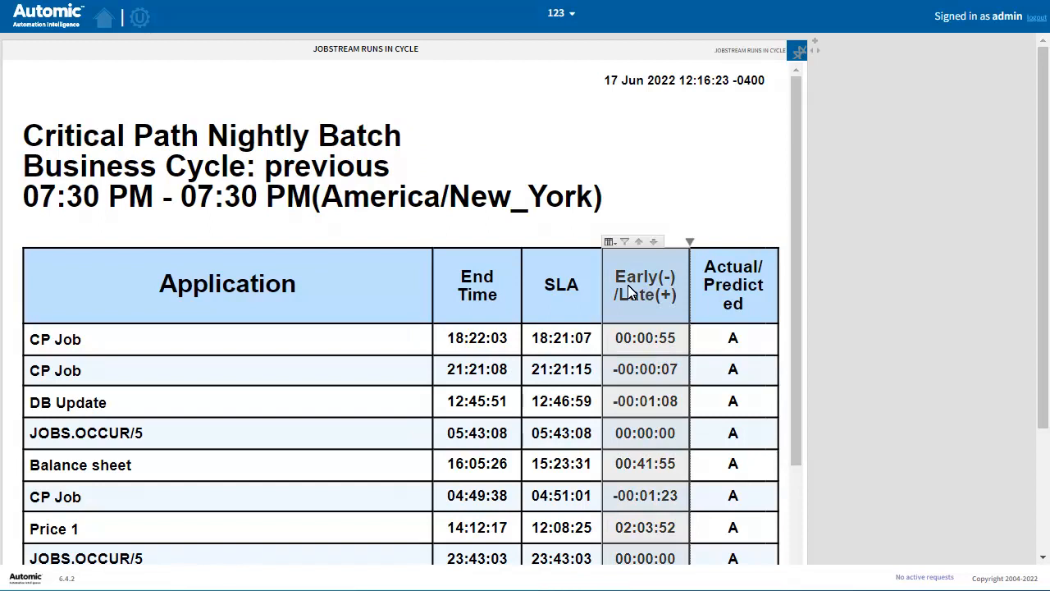
- Hide the Early(-)/Late(+) column of the jobstream table and restore it to the table
click(609, 242)
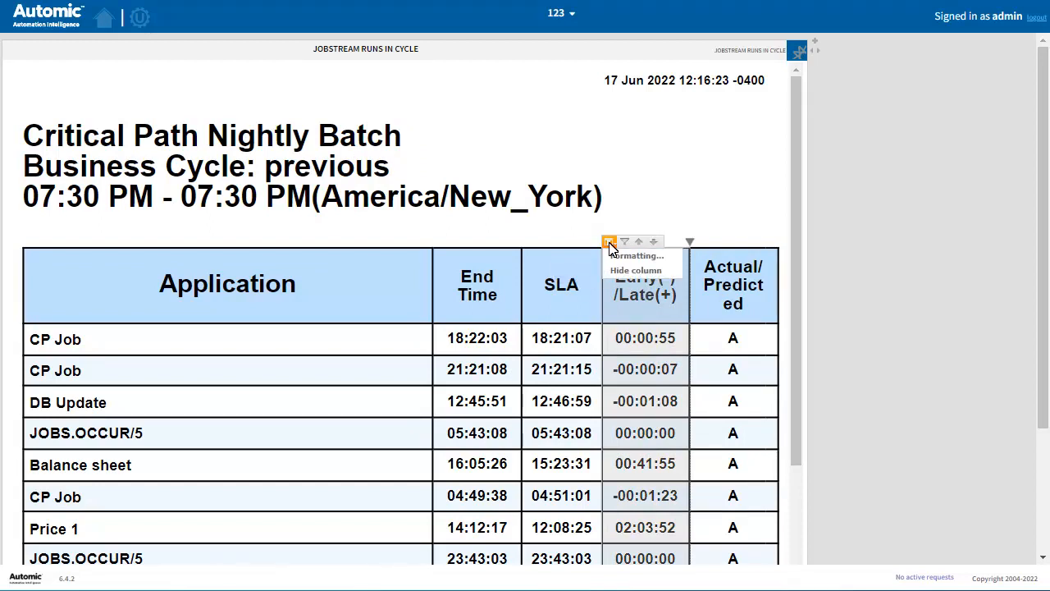
click(644, 271)
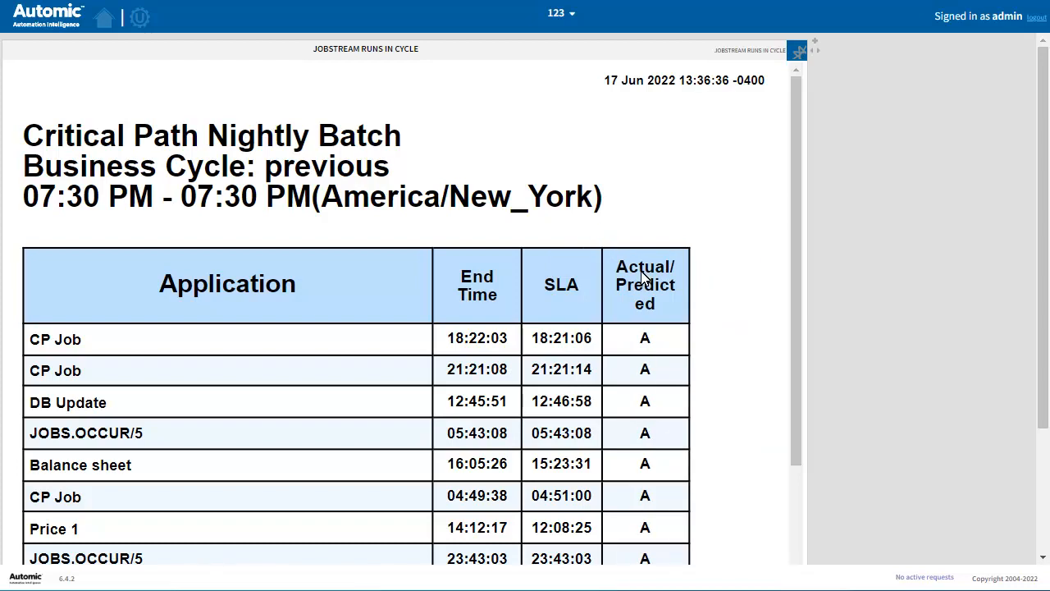
click(557, 286)
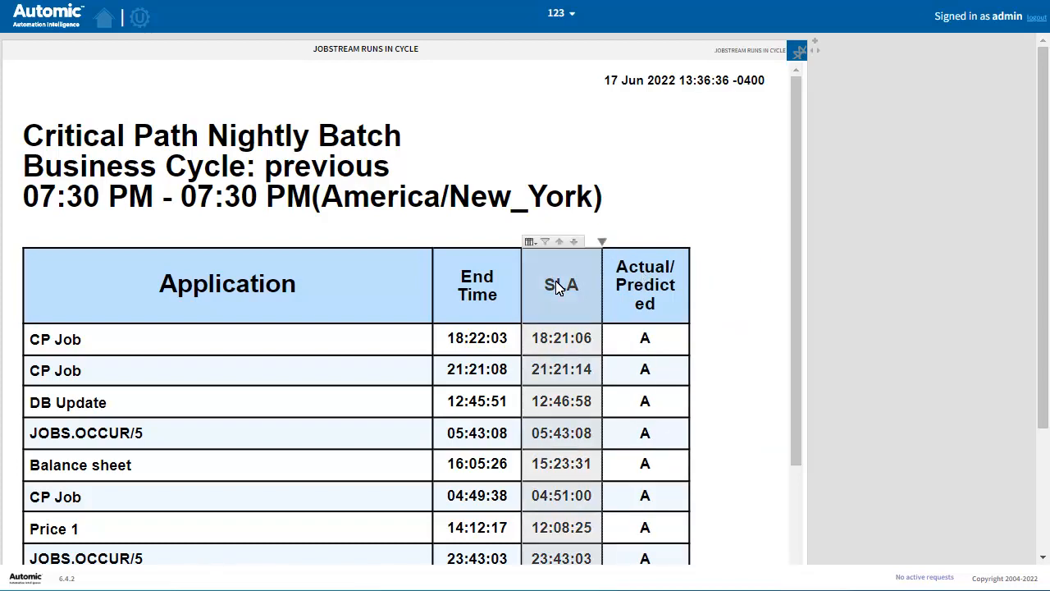
click(530, 243)
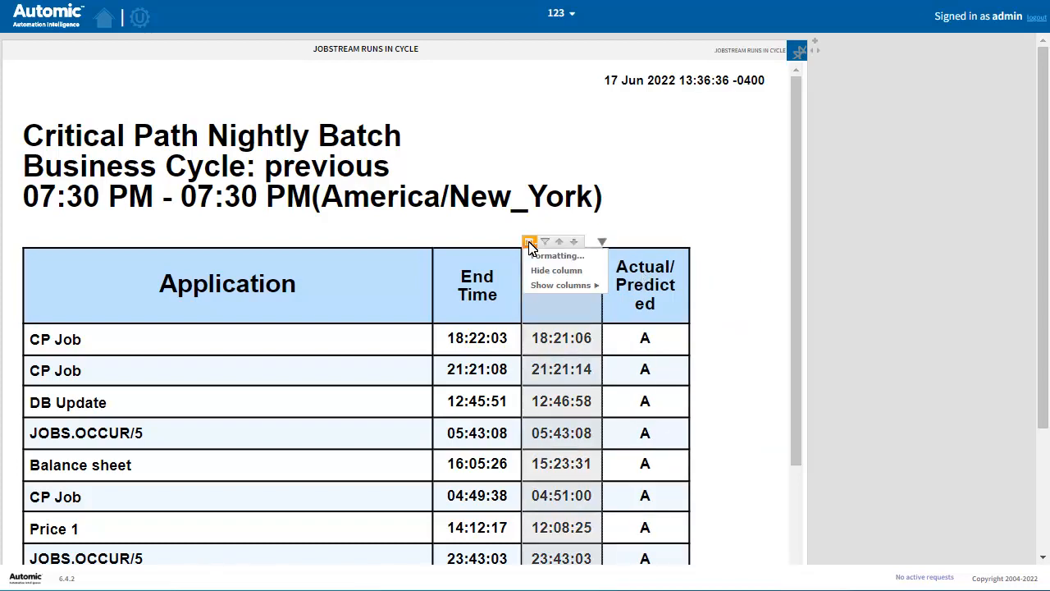
mouse_move(565, 291)
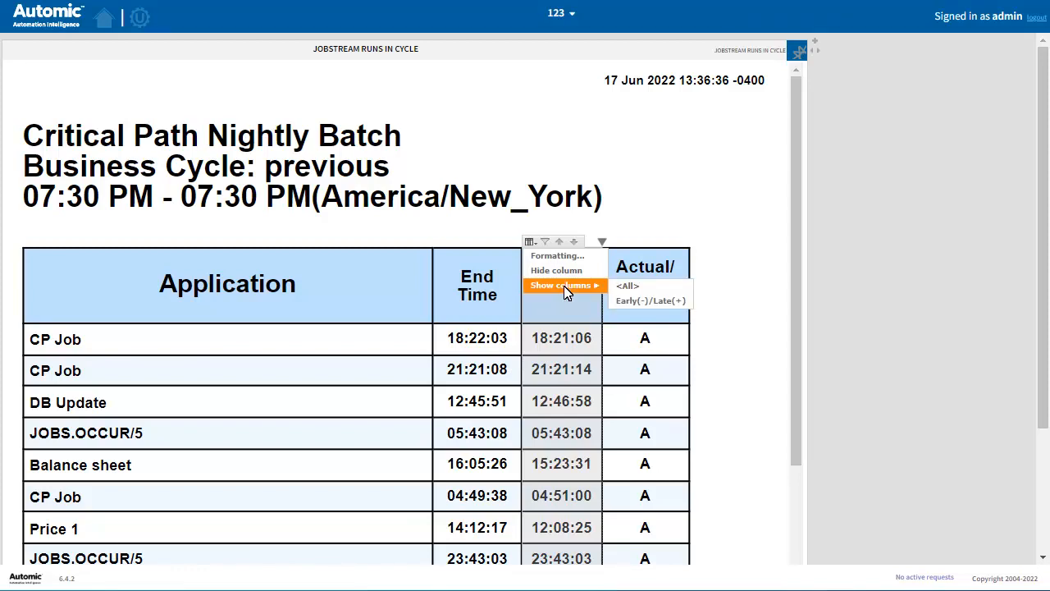
click(652, 300)
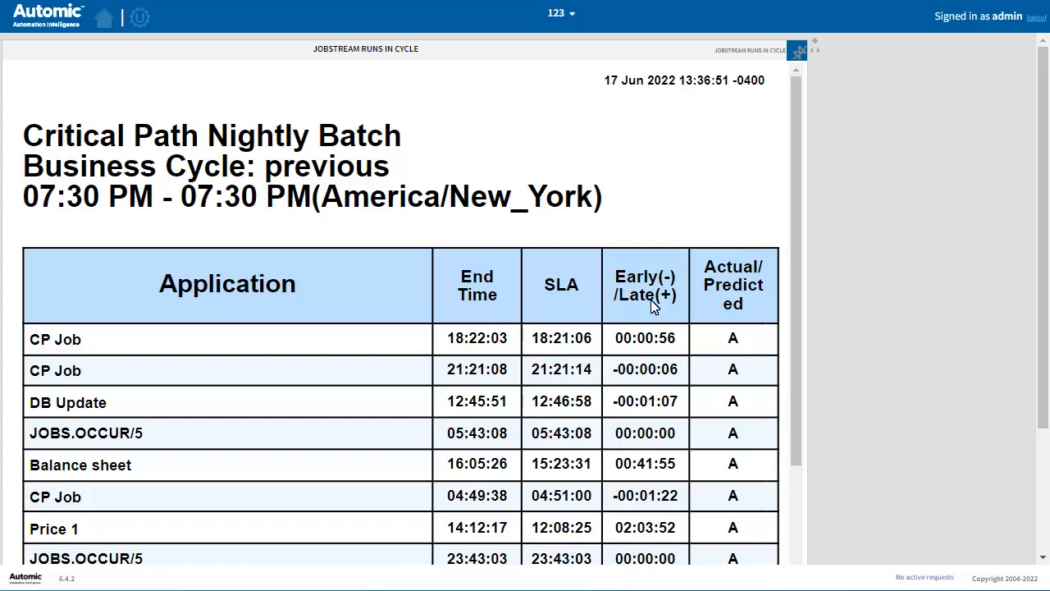
- Filter the Application column to show only rows that start with "JOBS."
click(238, 287)
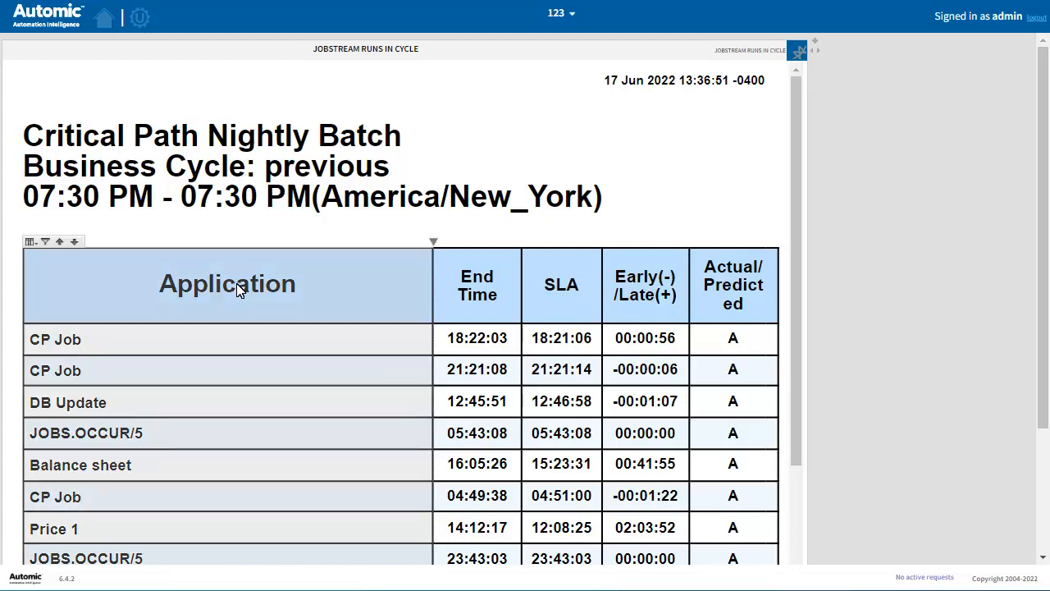
click(45, 242)
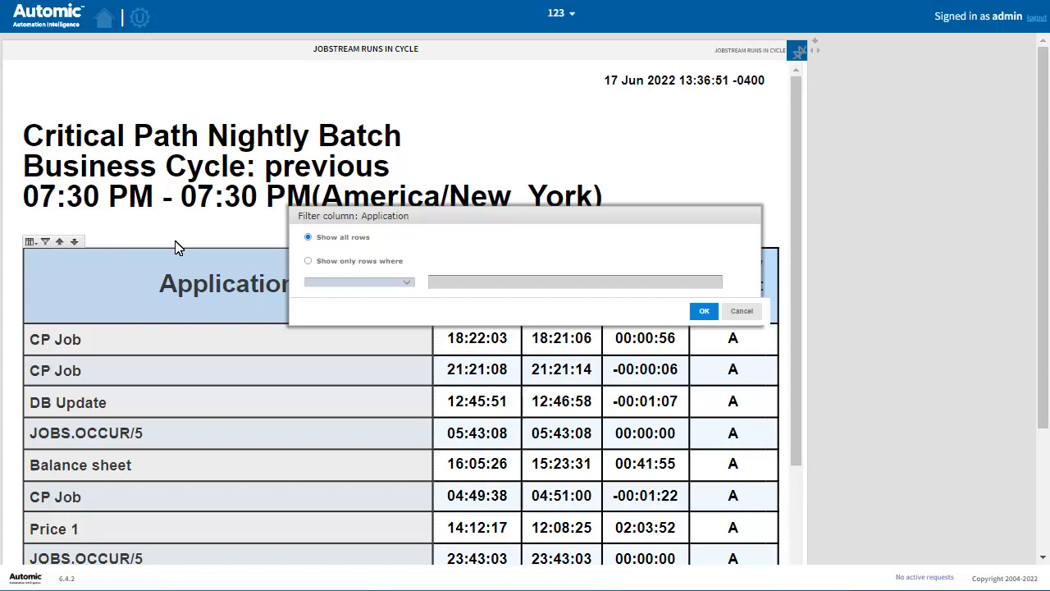
click(373, 263)
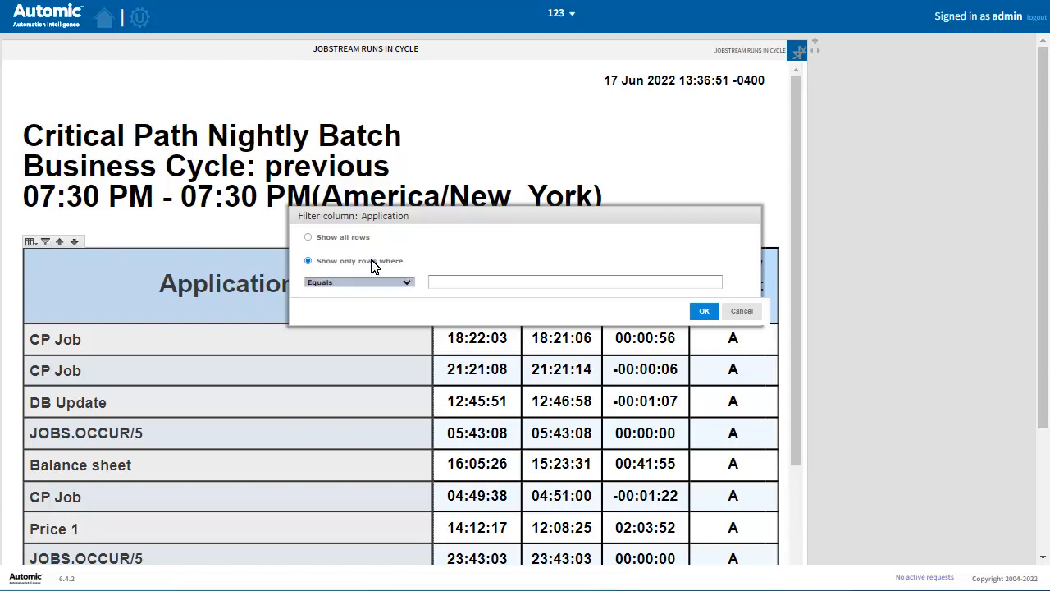
click(407, 284)
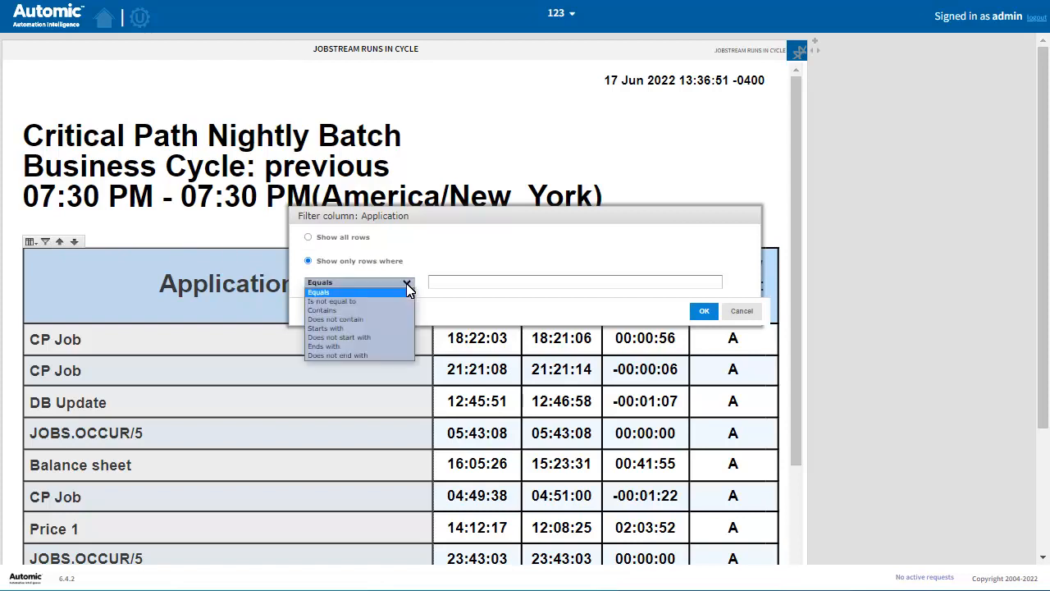
click(332, 328)
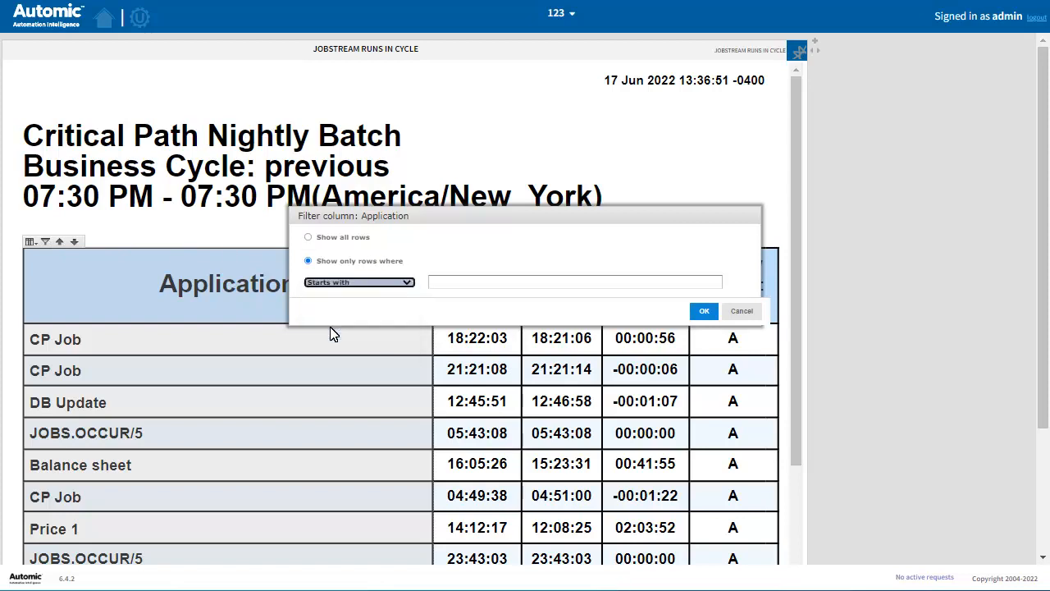
click(444, 281)
text(JOBS.)
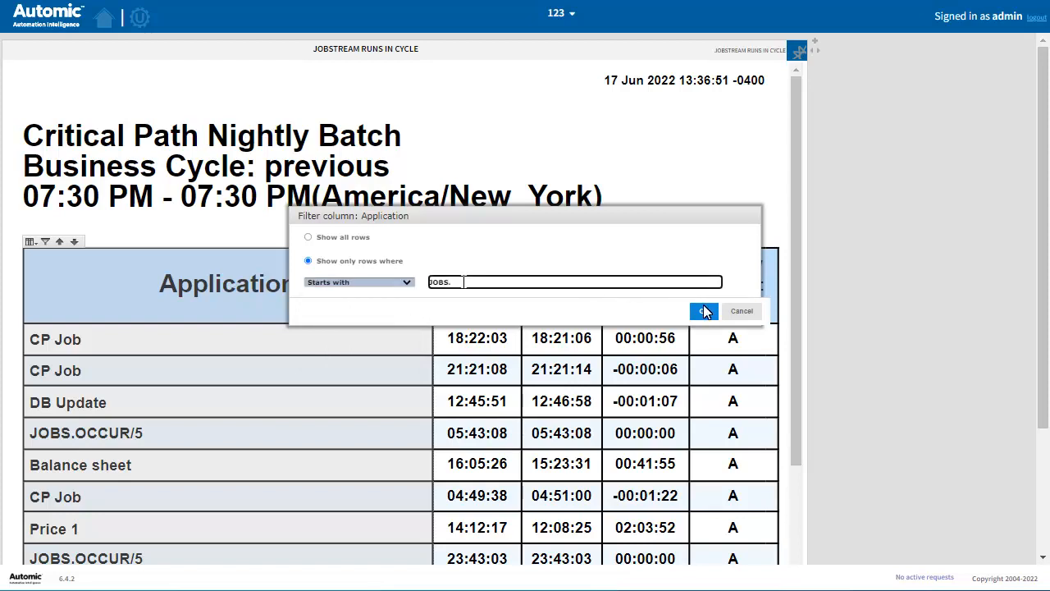
click(704, 311)
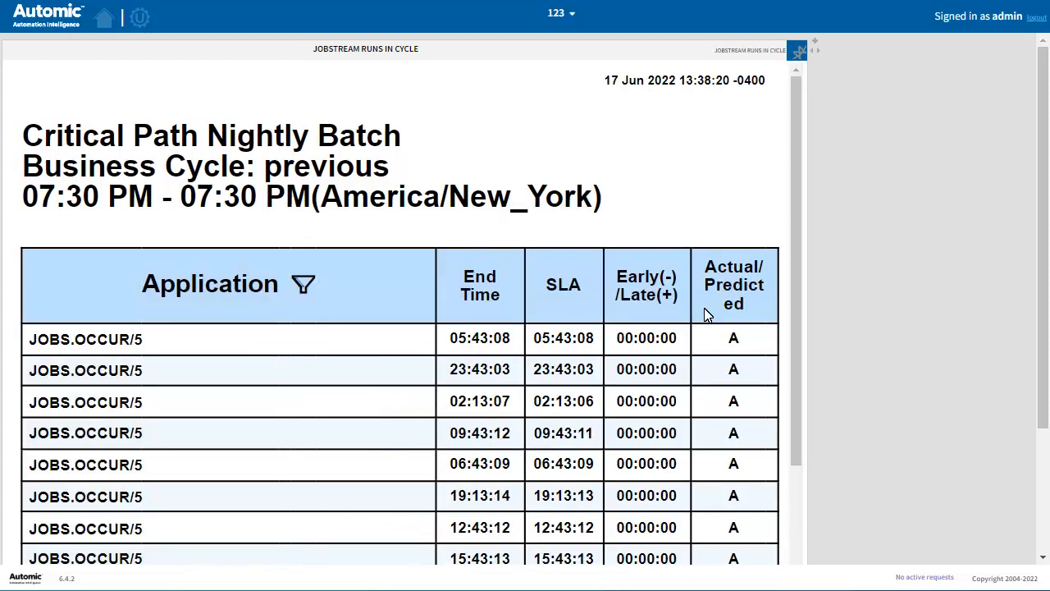
- Remove the filter from the Application column by setting it to show all rows
click(264, 292)
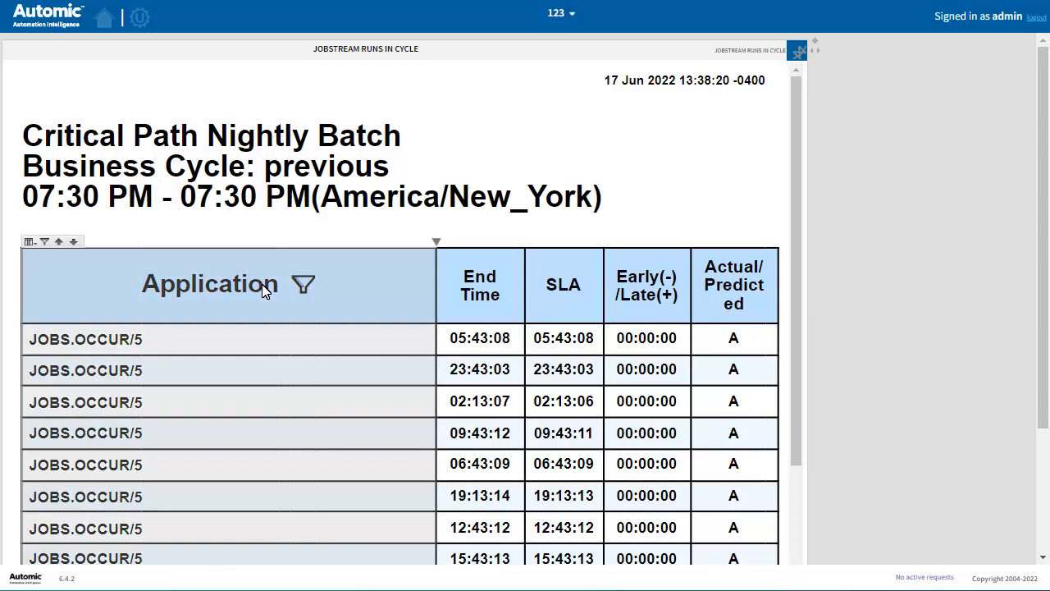
click(45, 243)
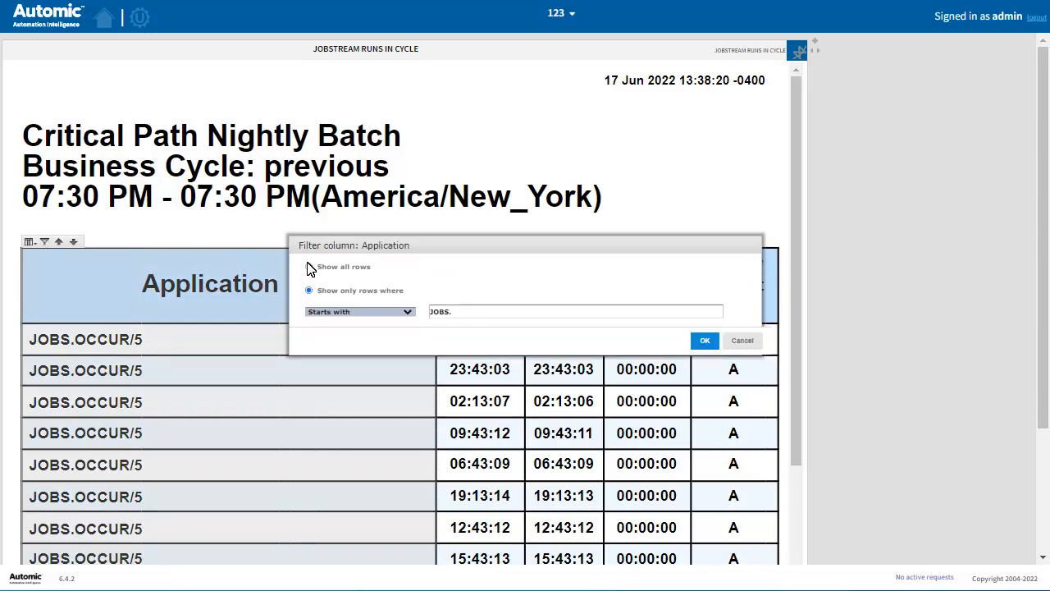
click(309, 267)
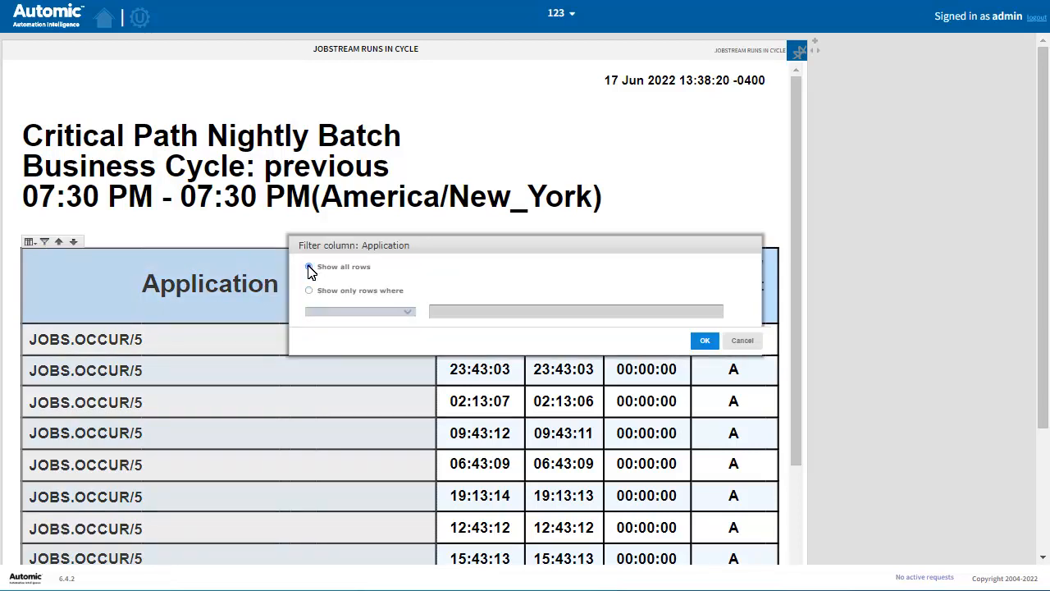
click(704, 339)
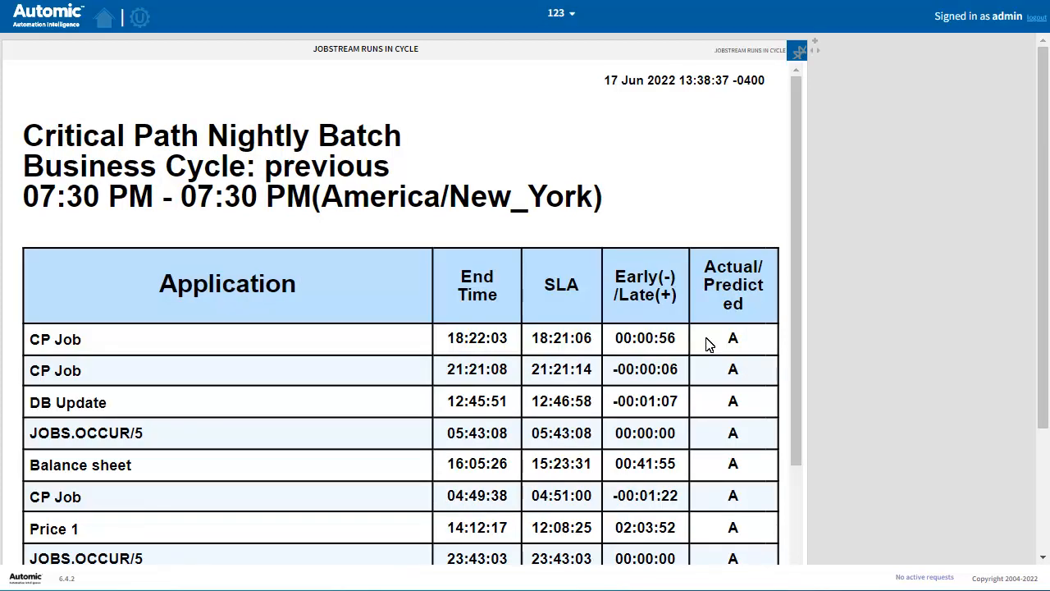
- Sort the table by Application in ascending order and make the Application column narrower
click(189, 296)
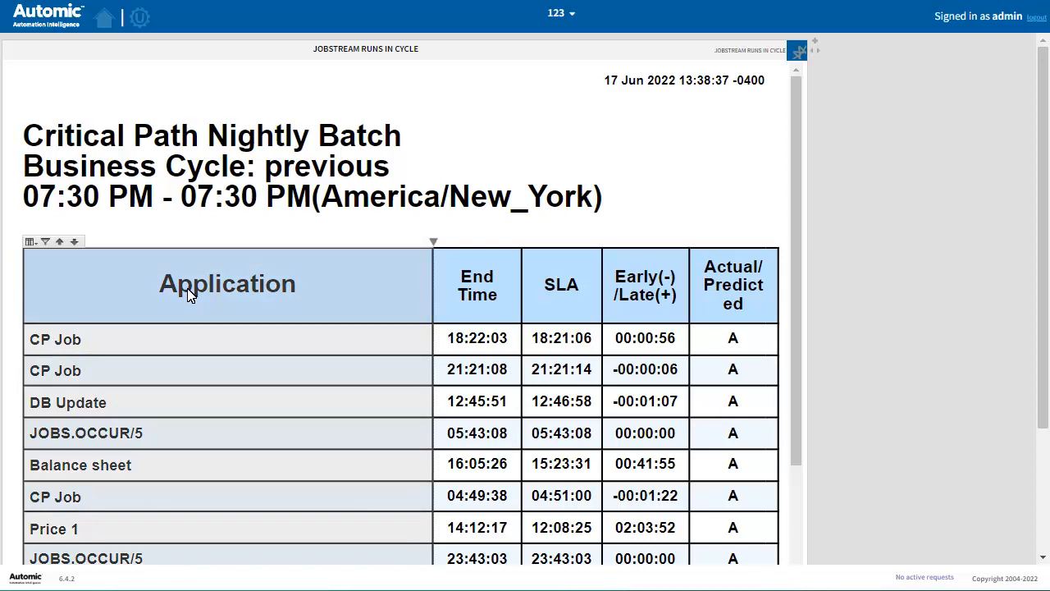
click(59, 243)
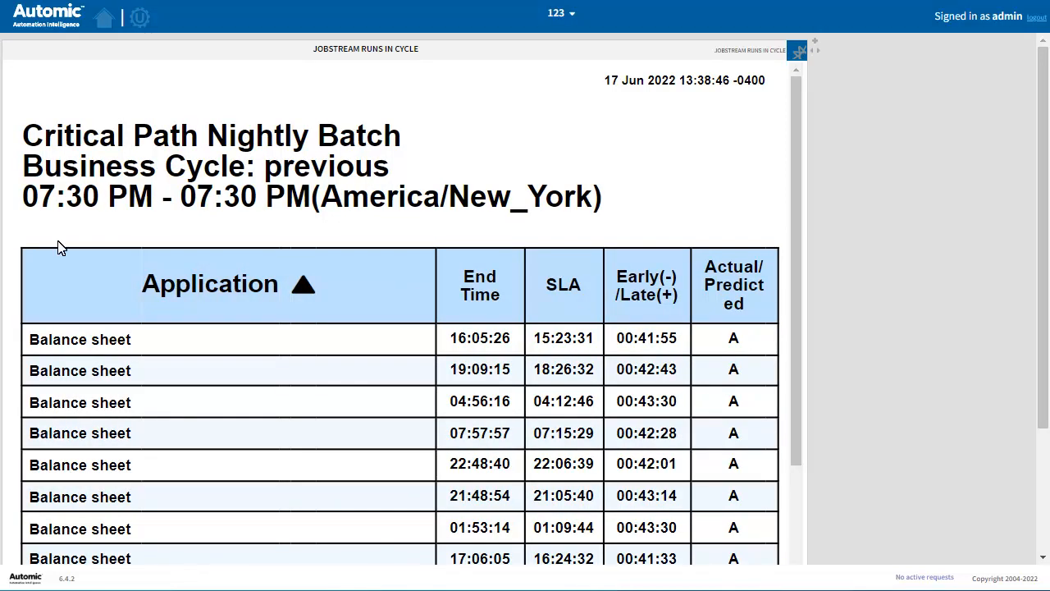
drag(435, 287, 319, 279)
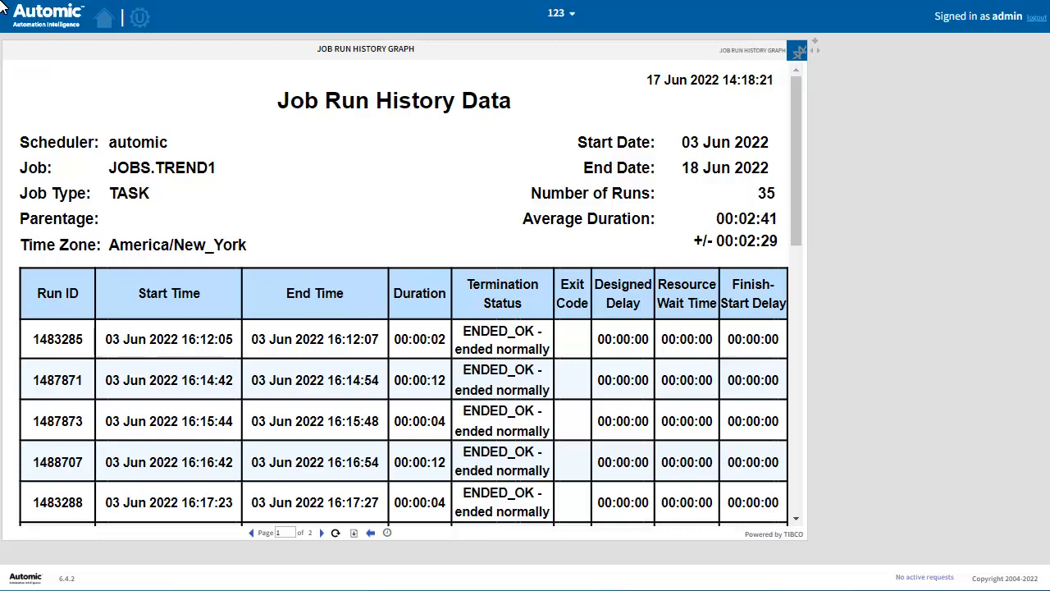
- Open the formatting settings of the Run ID column in Job Run History Data and examine which parts basic formatting can apply to
click(53, 301)
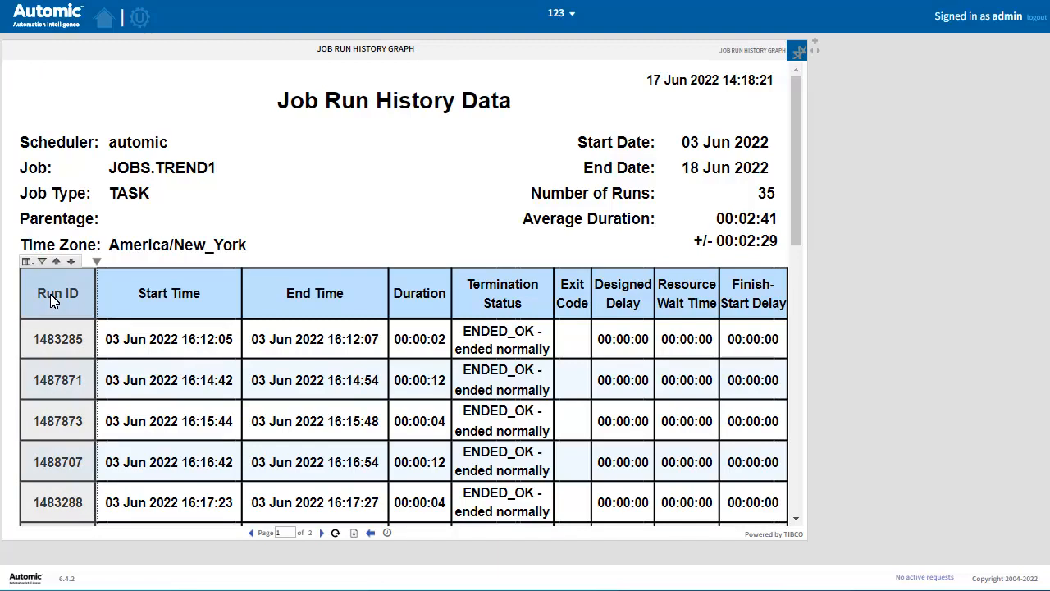
click(27, 261)
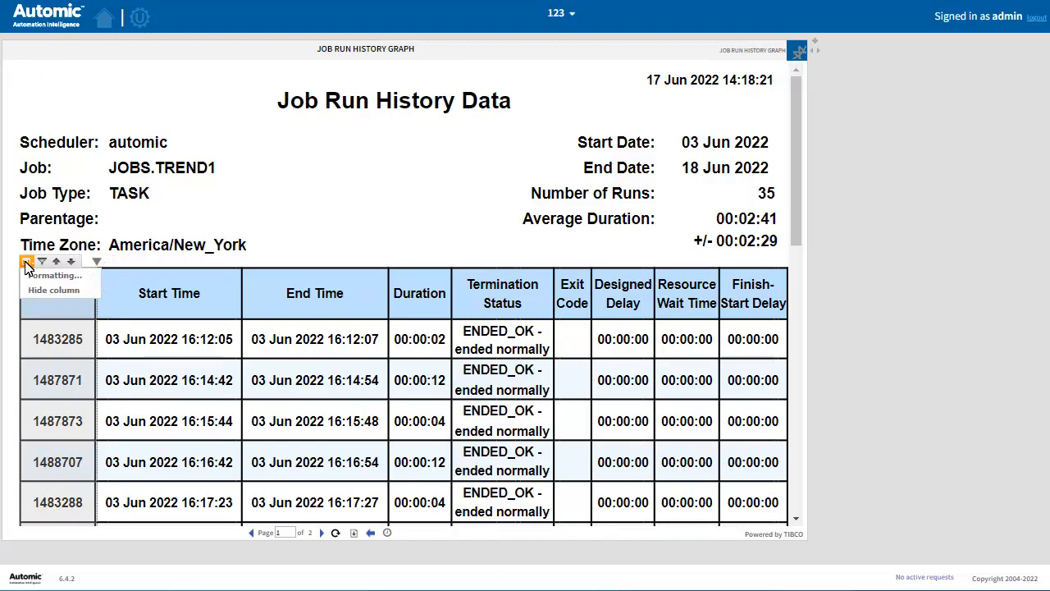
click(50, 275)
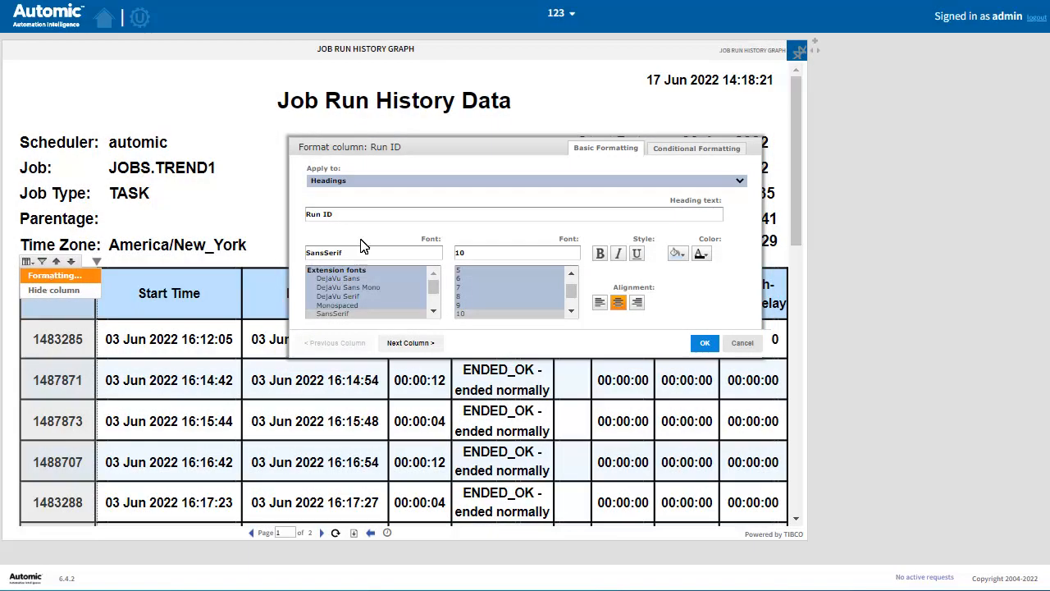
click(418, 181)
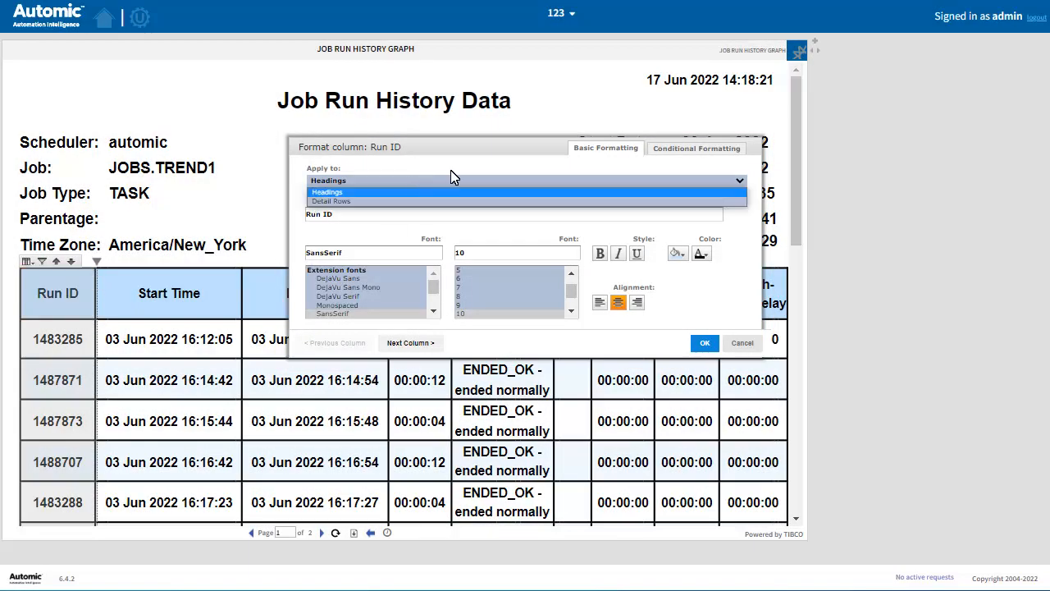
click(457, 169)
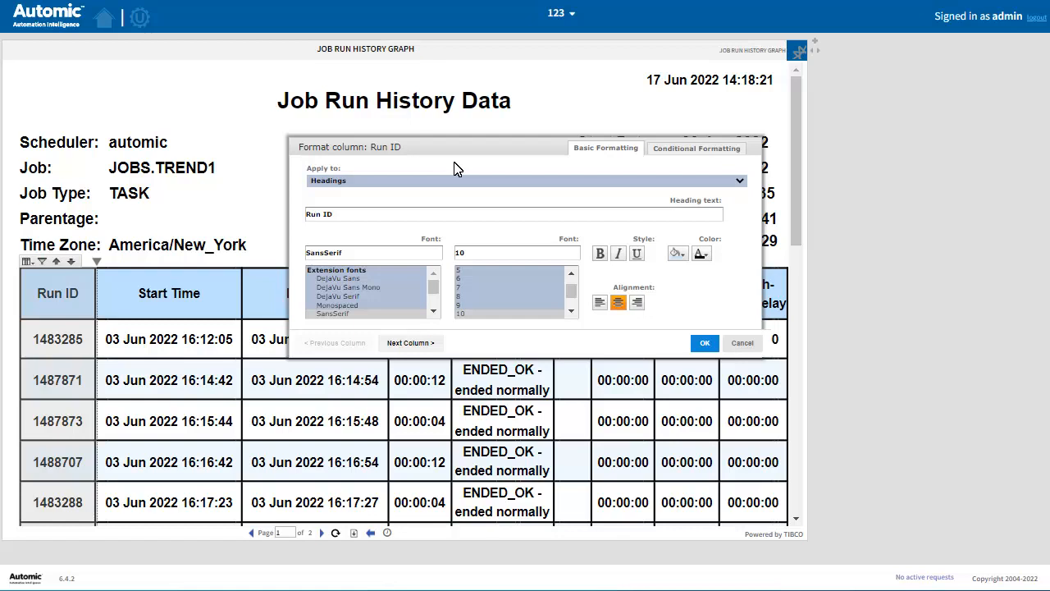
- Add a conditional format to the Run ID detail rows that gives values containing 32 a red background, and apply it
click(683, 151)
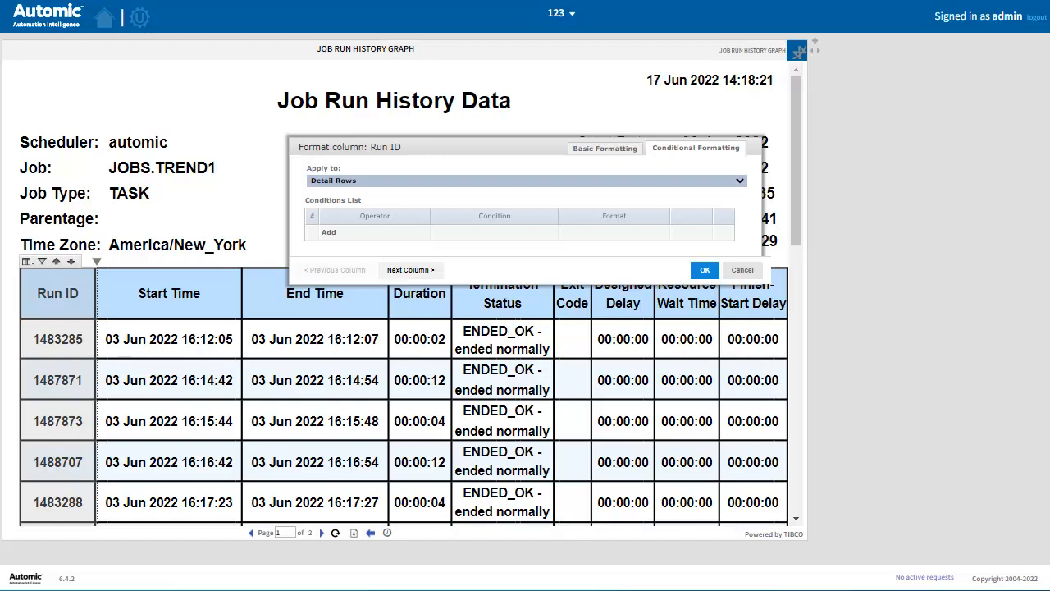
click(330, 234)
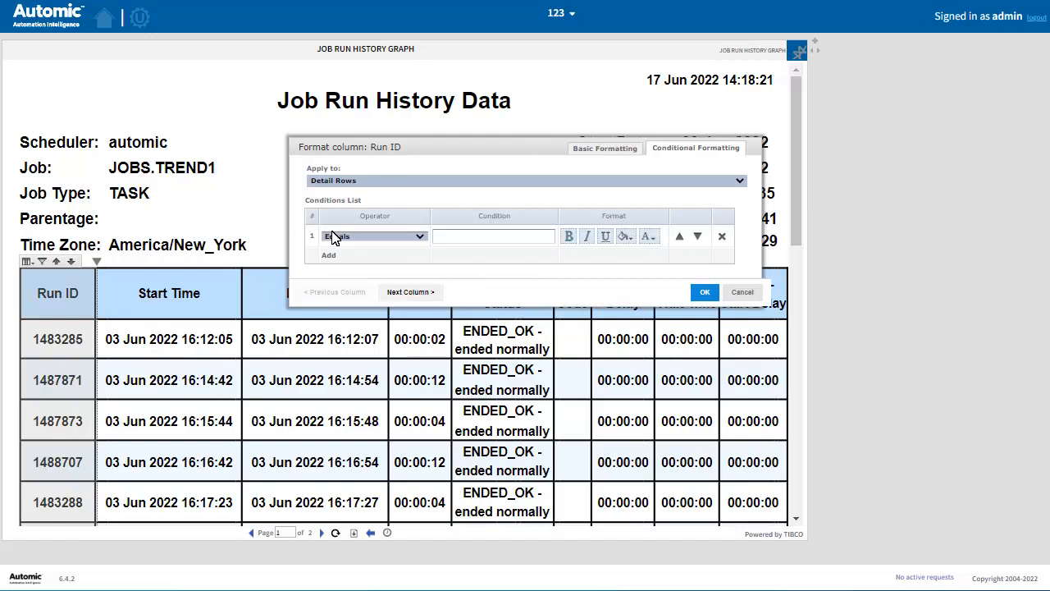
click(420, 238)
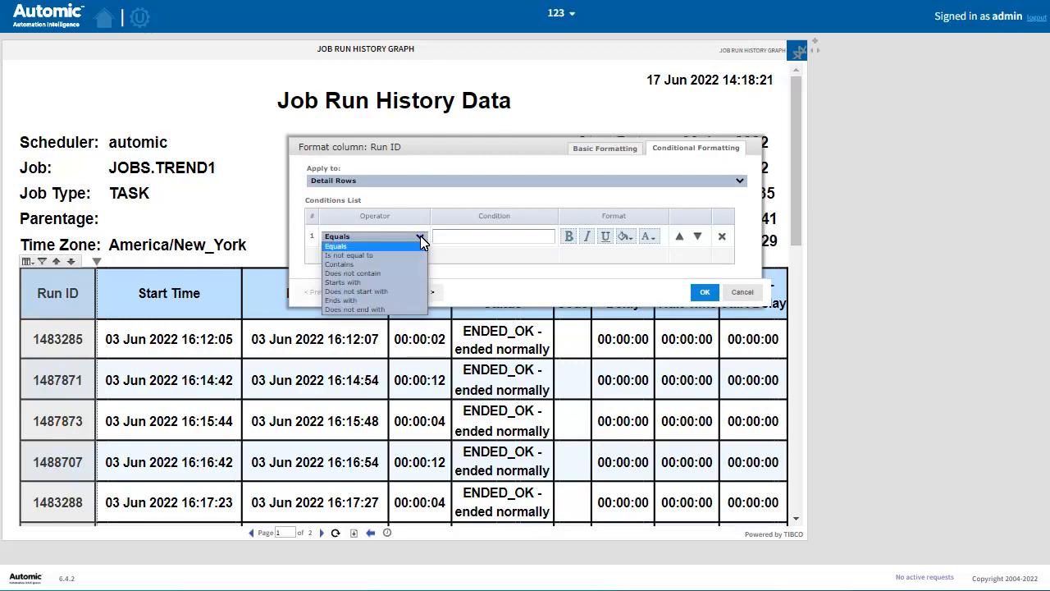
click(363, 263)
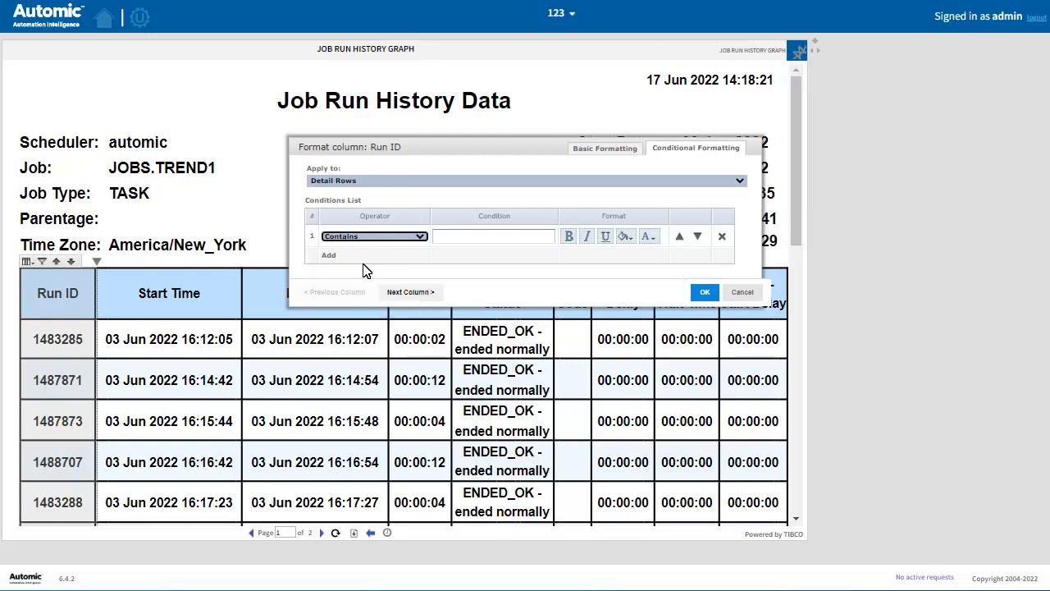
click(458, 237)
text(32)
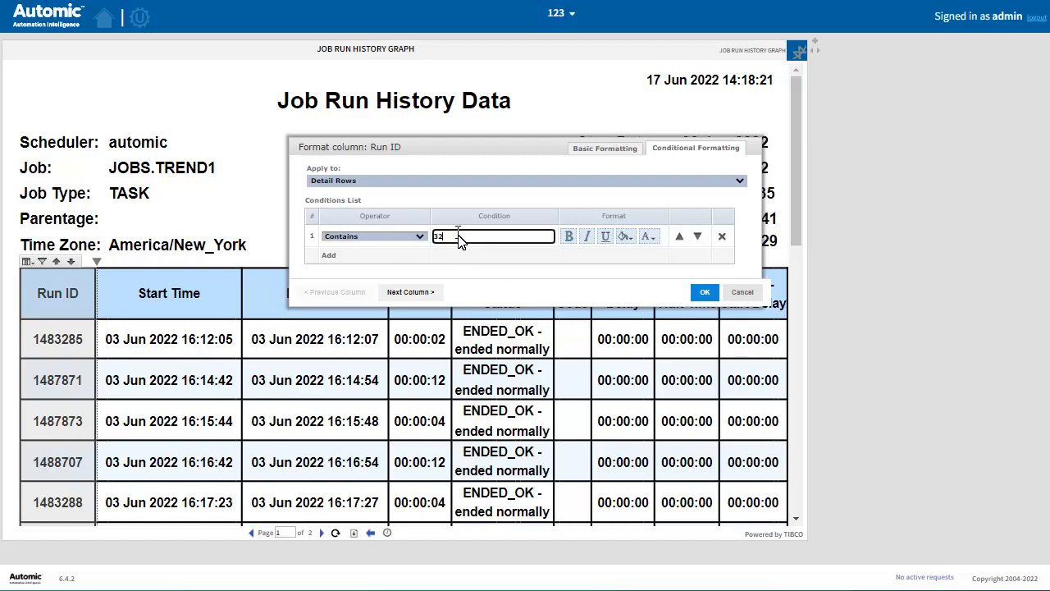
click(625, 237)
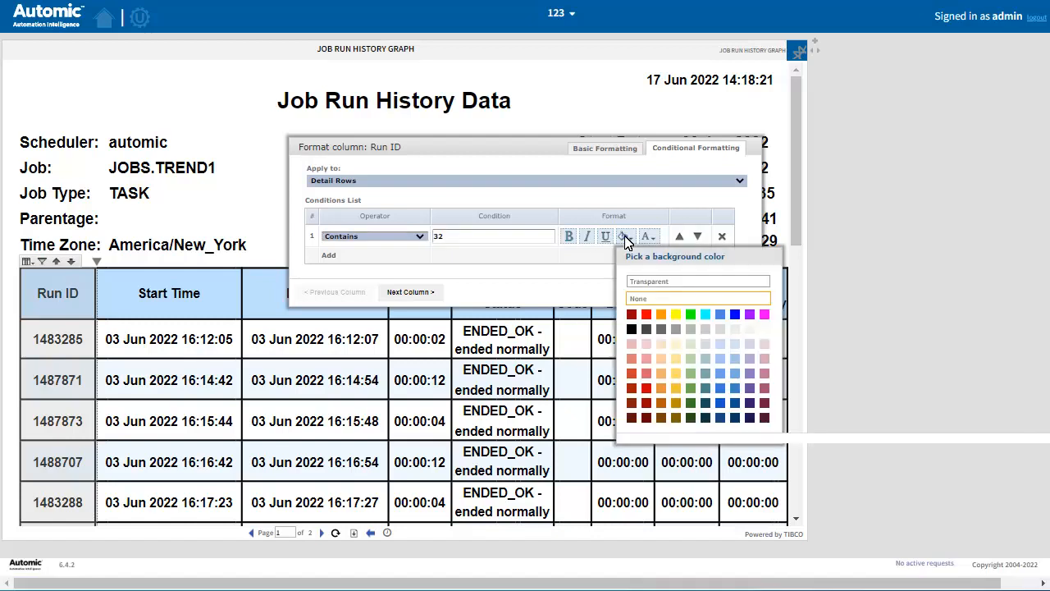
click(646, 315)
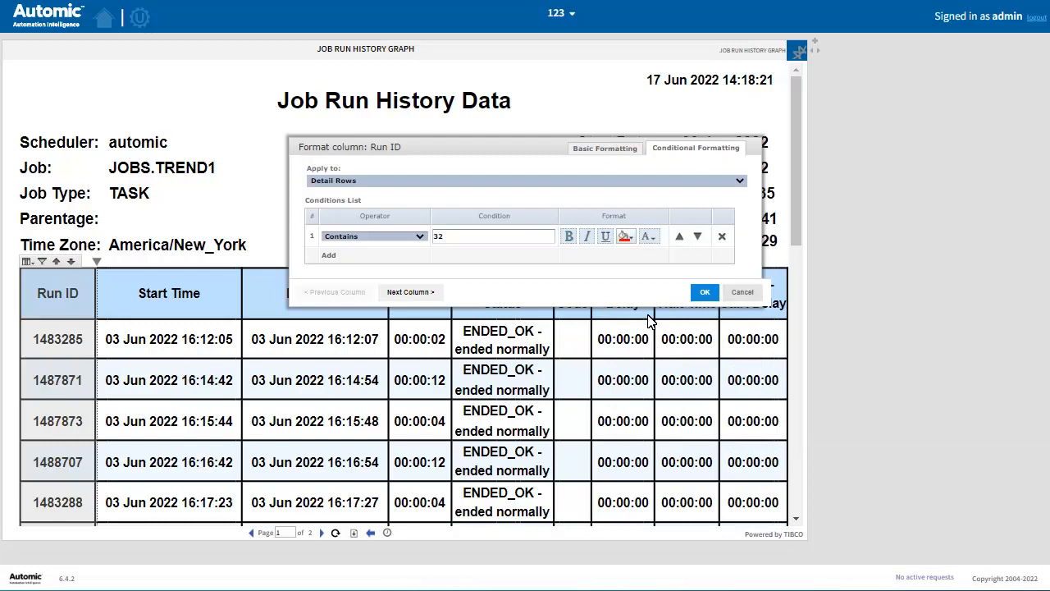
click(705, 292)
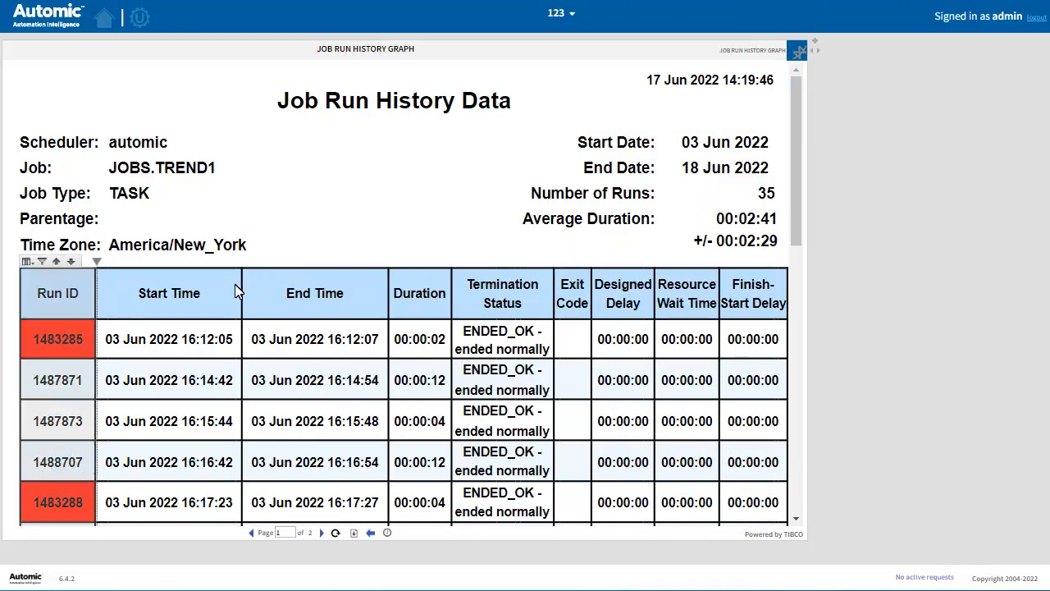
- Reopen the Run ID column's conditional formatting and add a second condition to the conditions list
mouse_move(28, 262)
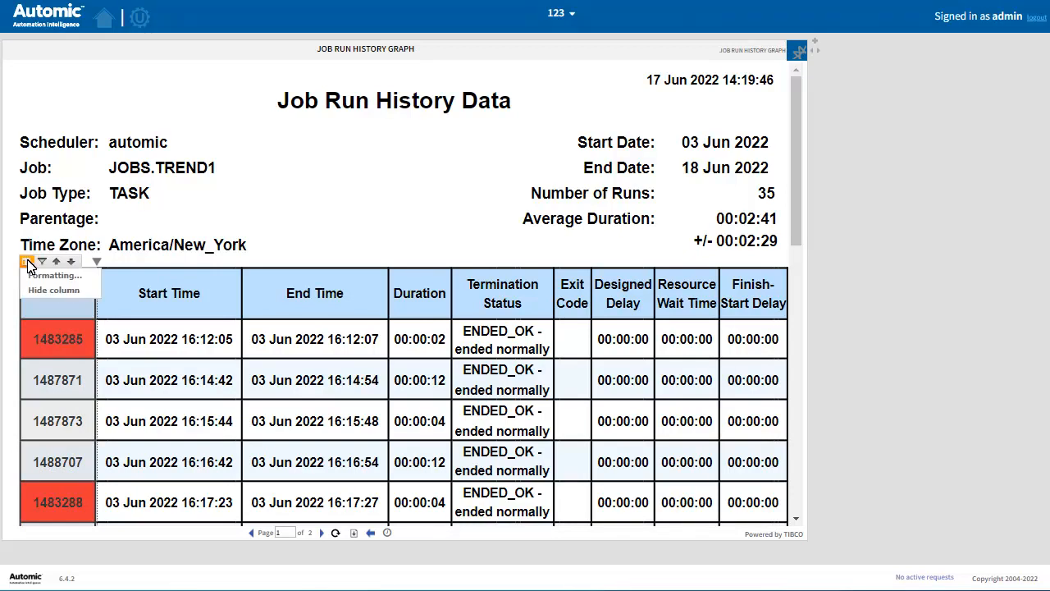
click(54, 276)
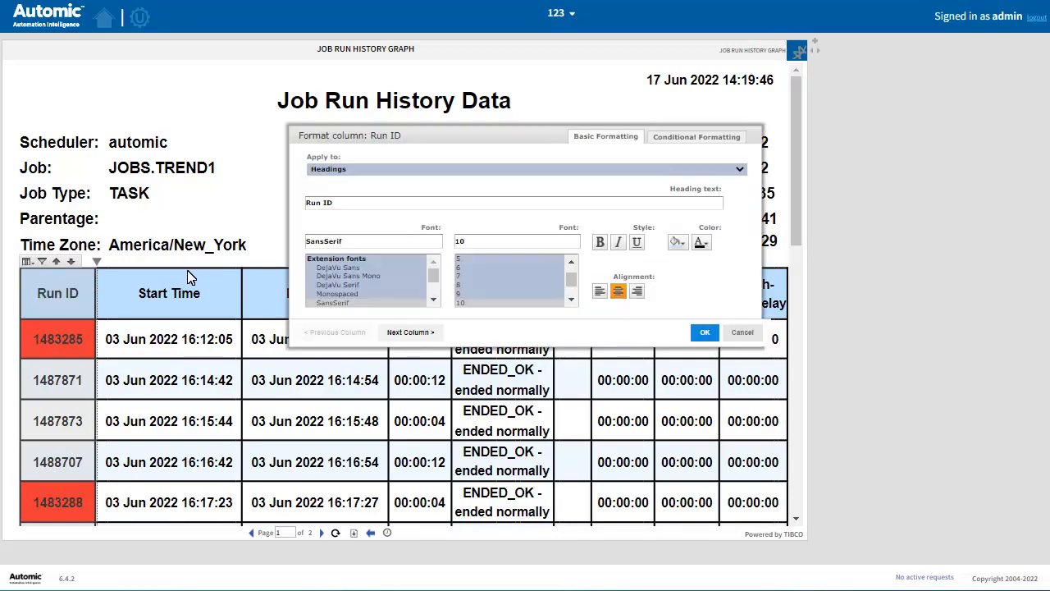
click(693, 138)
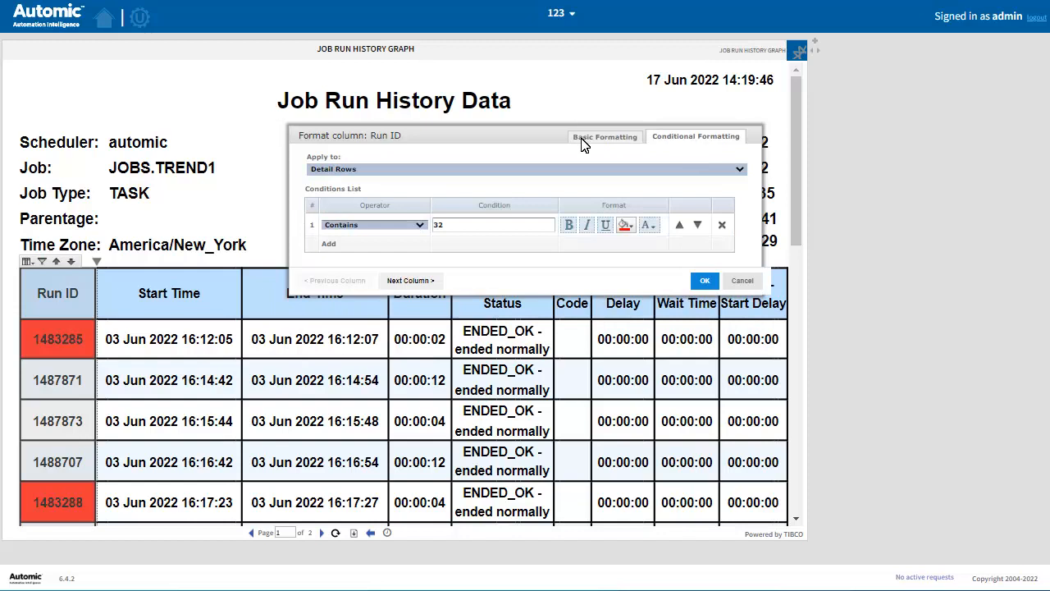
click(330, 244)
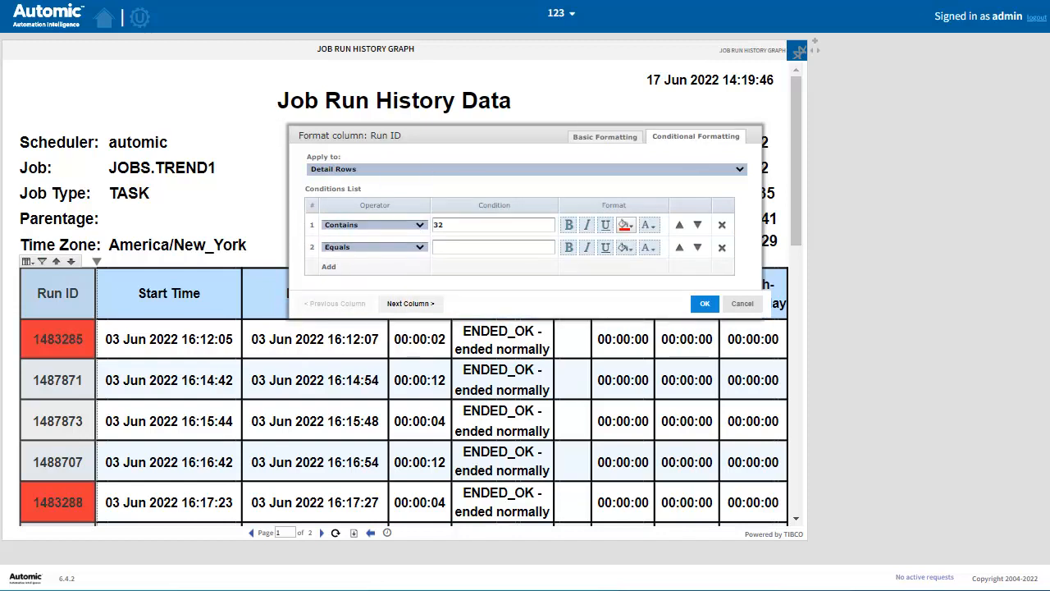